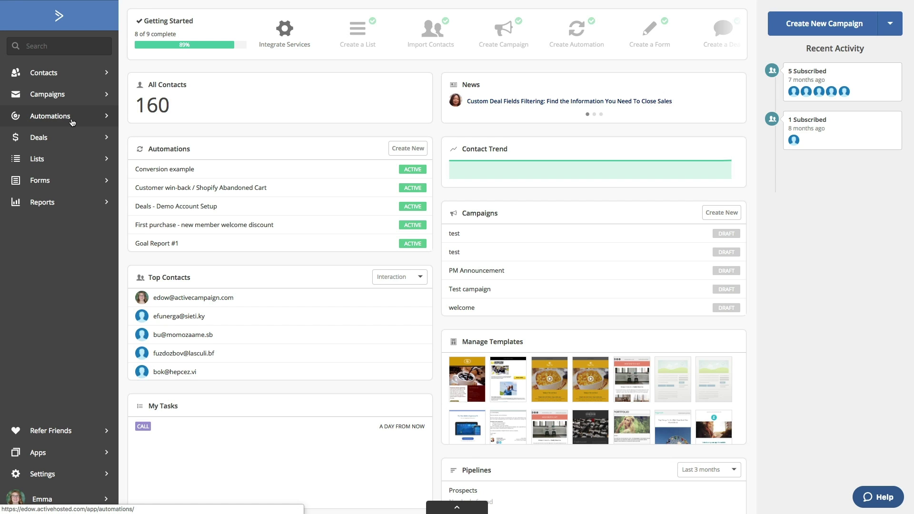
Step: Open the Automations page from the left sidebar to see the existing automations
left_click(71, 121)
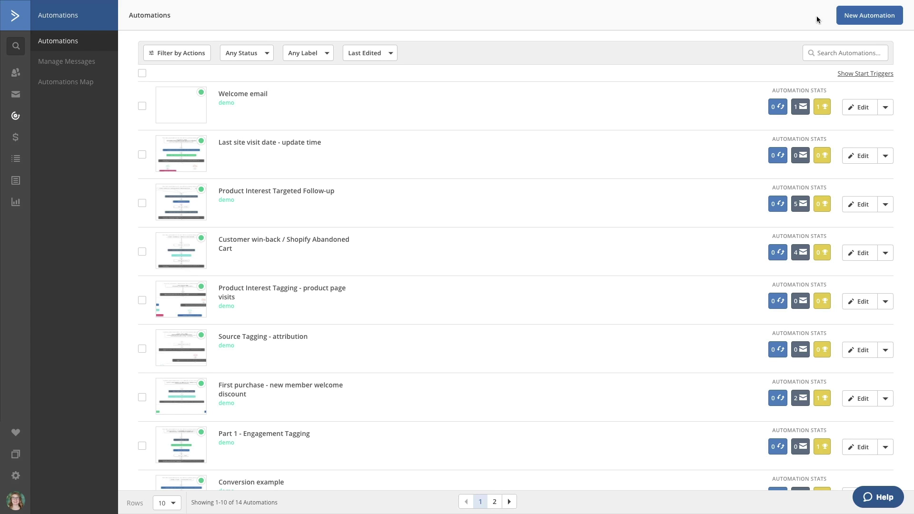
Step: Start a new automation and select the Start from Scratch card
left_click(856, 18)
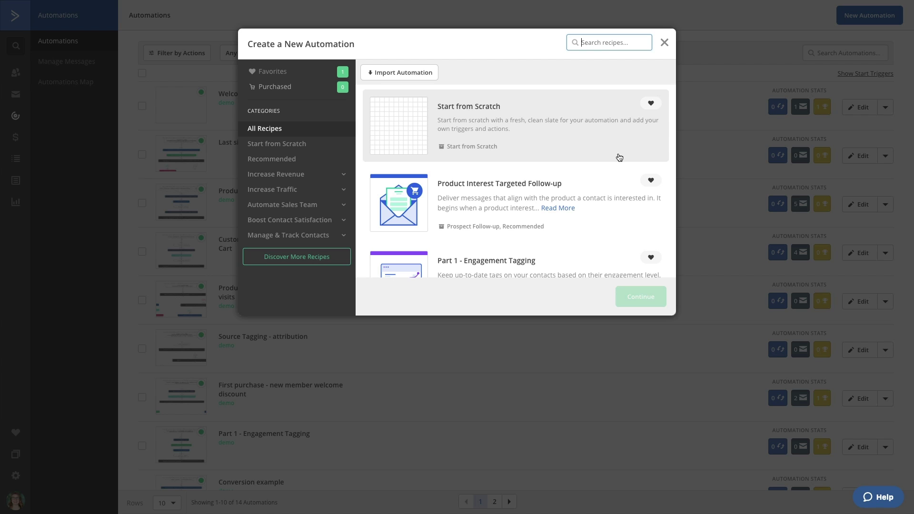
scroll(619, 157, "down", 1)
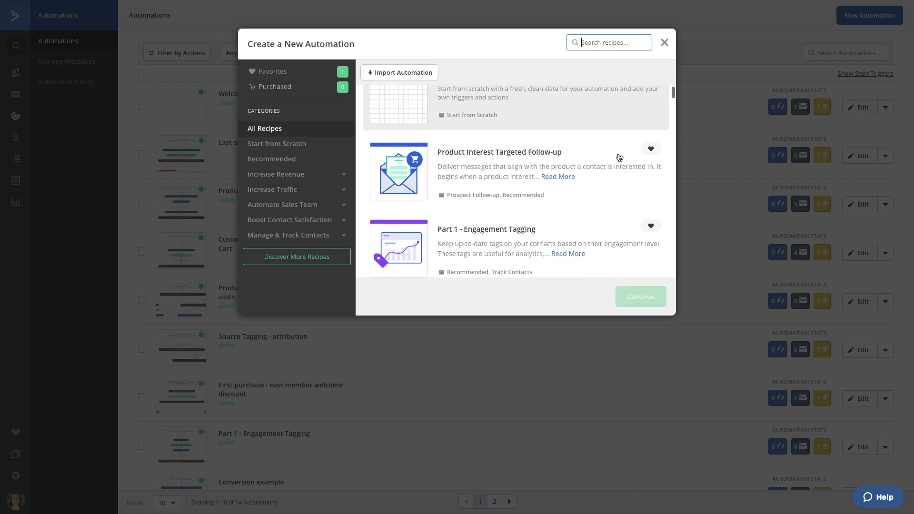
scroll(619, 158, "down", 1)
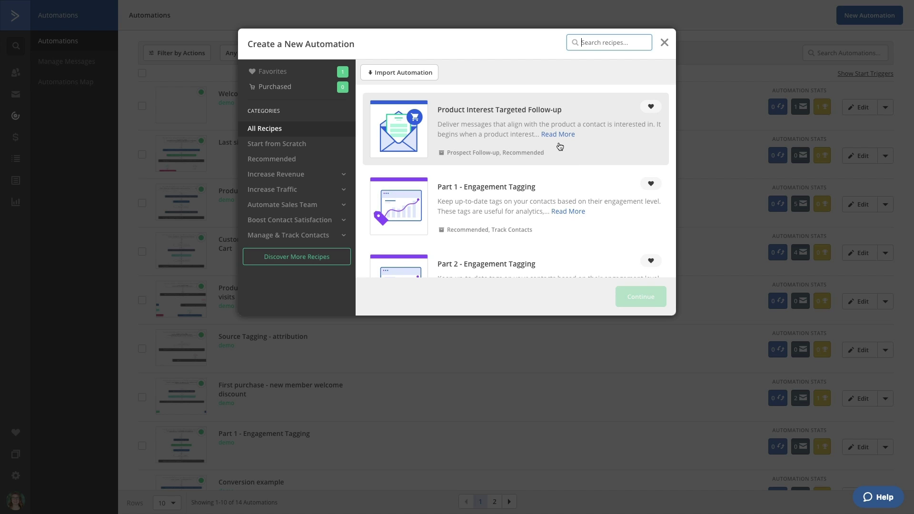
scroll(575, 152, "up", 2)
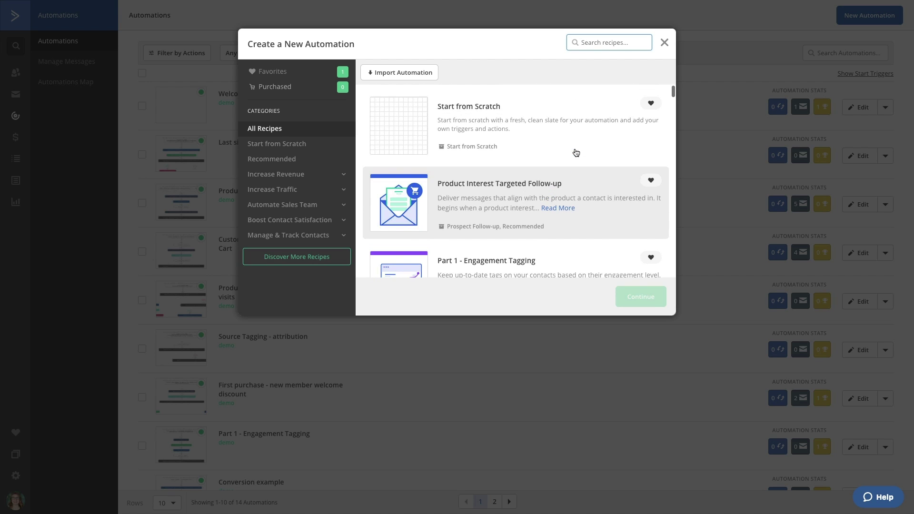
left_click(562, 124)
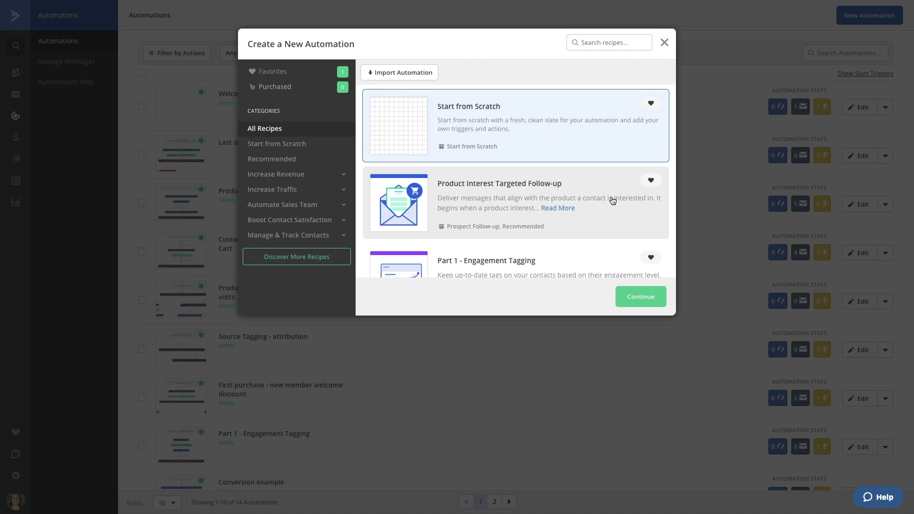
Step: Add a 'Deal stage changes' start trigger for the Prospects pipeline
left_click(633, 294)
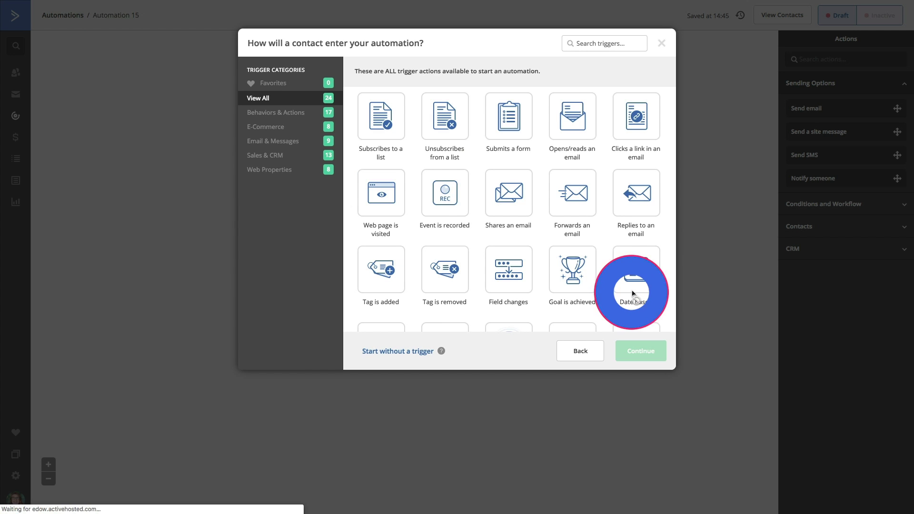
scroll(402, 208, "down", 2)
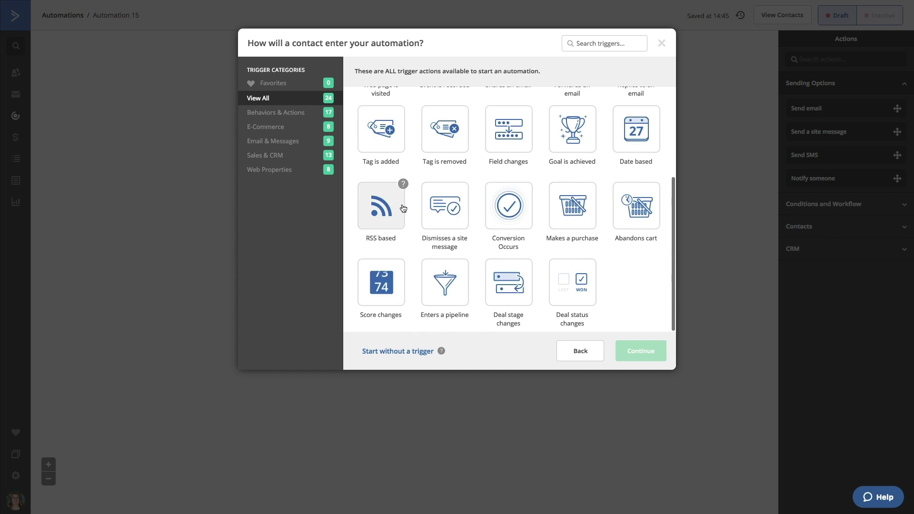
left_click(516, 289)
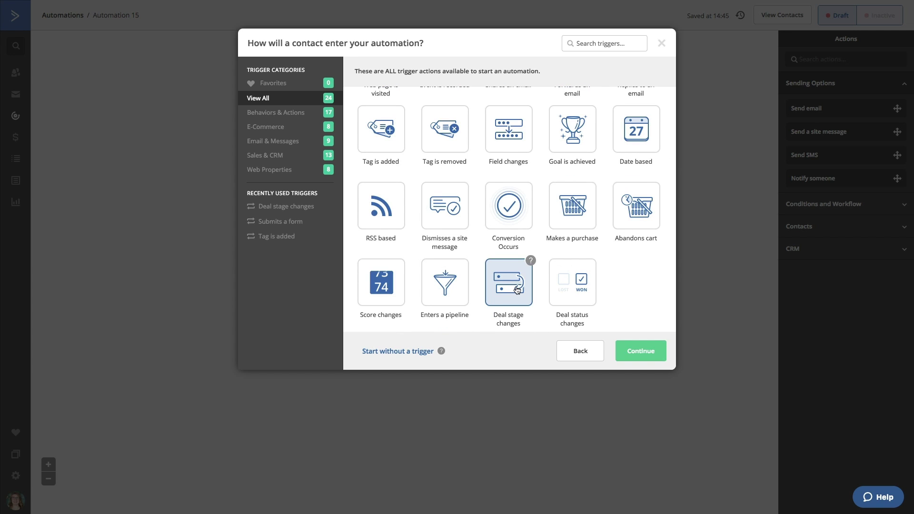
left_click(643, 351)
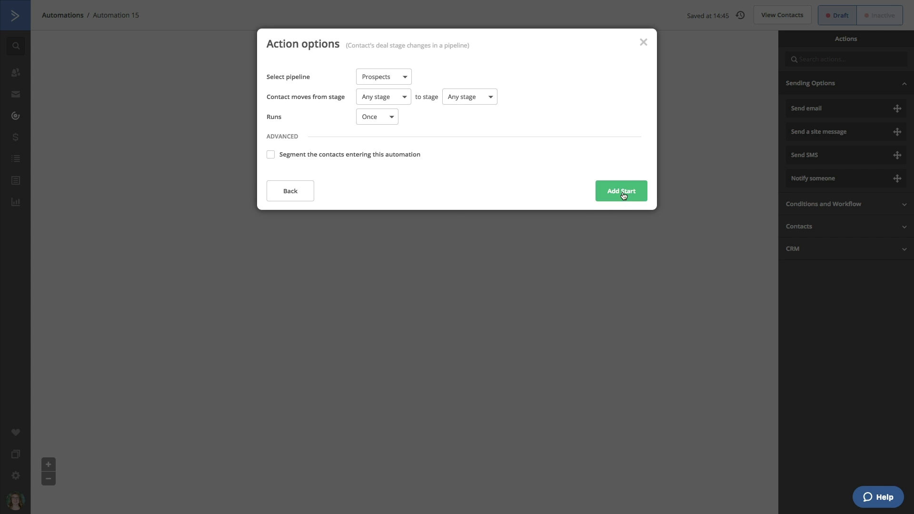
left_click(618, 192)
Step: Add a CRM 'Add task' deal action of type Call named 'Coffee Invite'
left_click(344, 158)
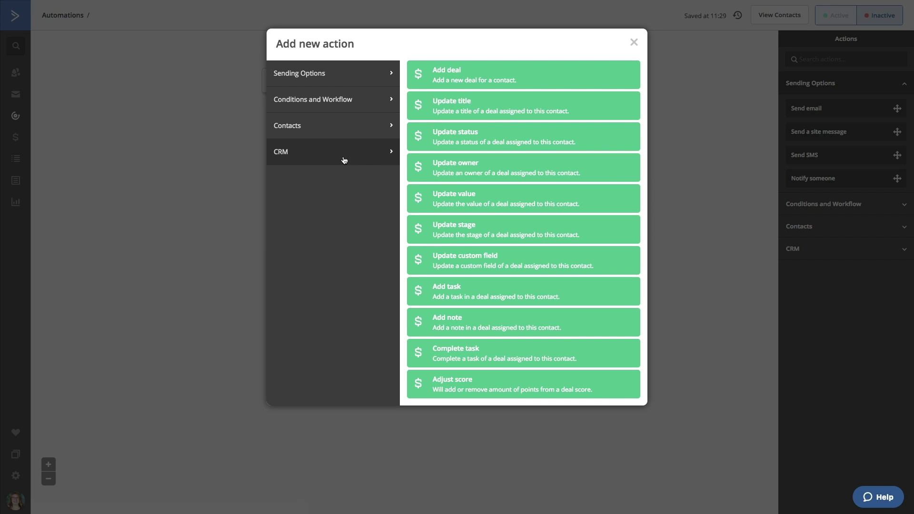
left_click(450, 291)
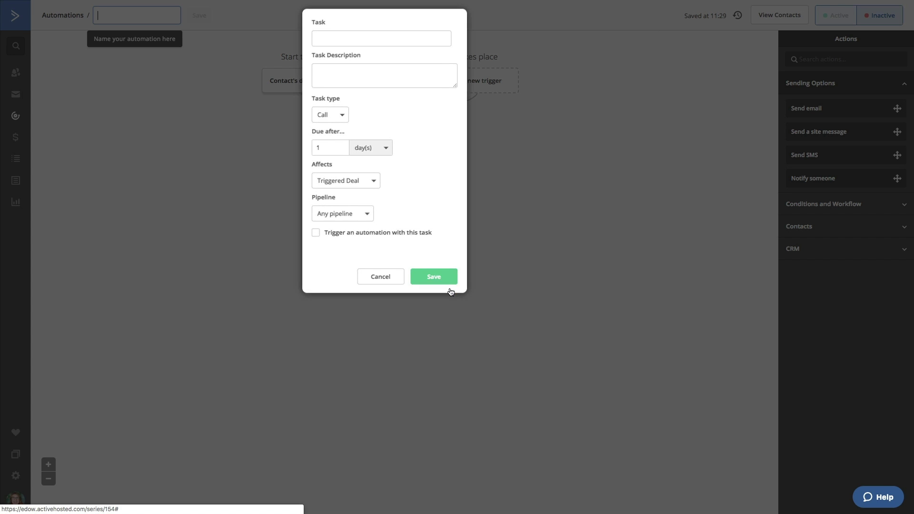
left_click(376, 39)
type("Coffee Invite")
left_click(436, 273)
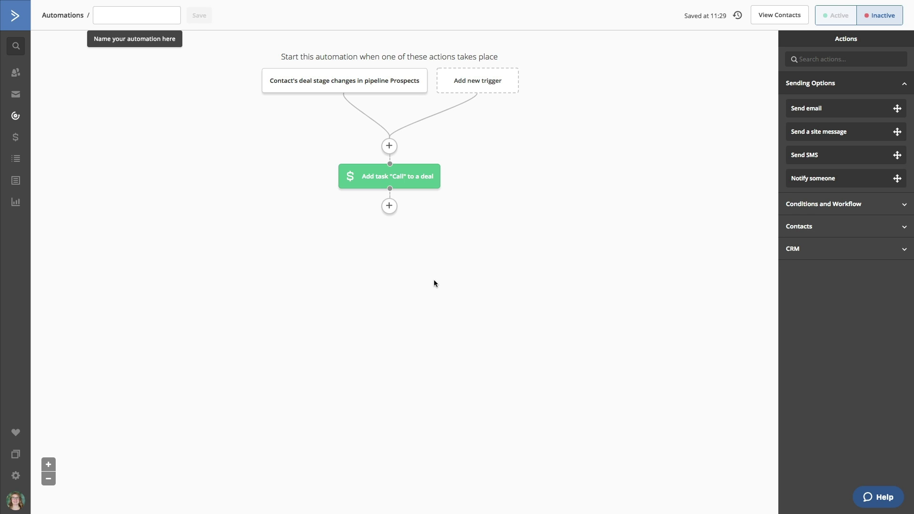
Step: Insert a Goal step named Goal1 after the Call task
left_click(389, 205)
left_click(336, 128)
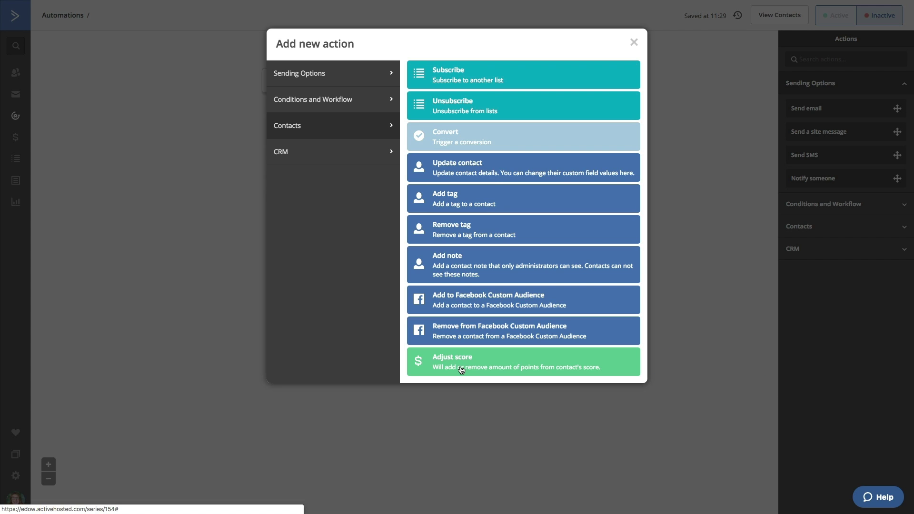
left_click(333, 101)
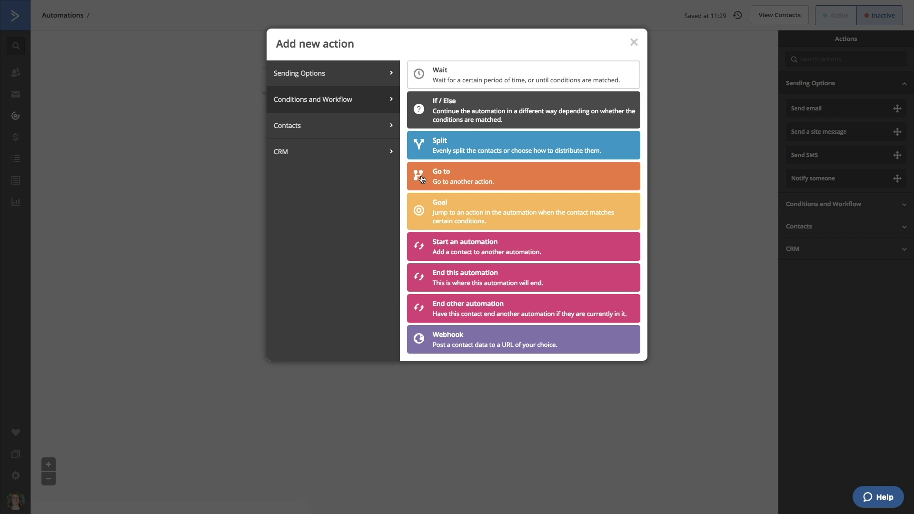
left_click(441, 205)
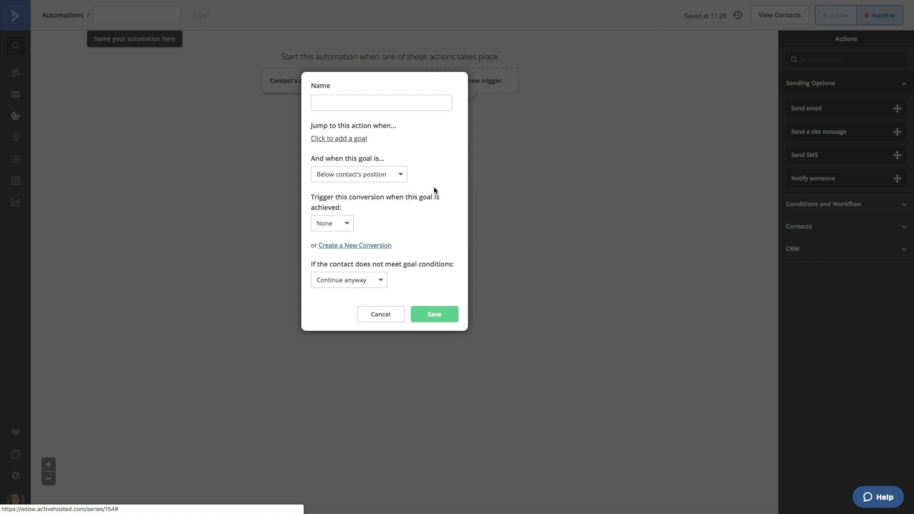
type("Goal1")
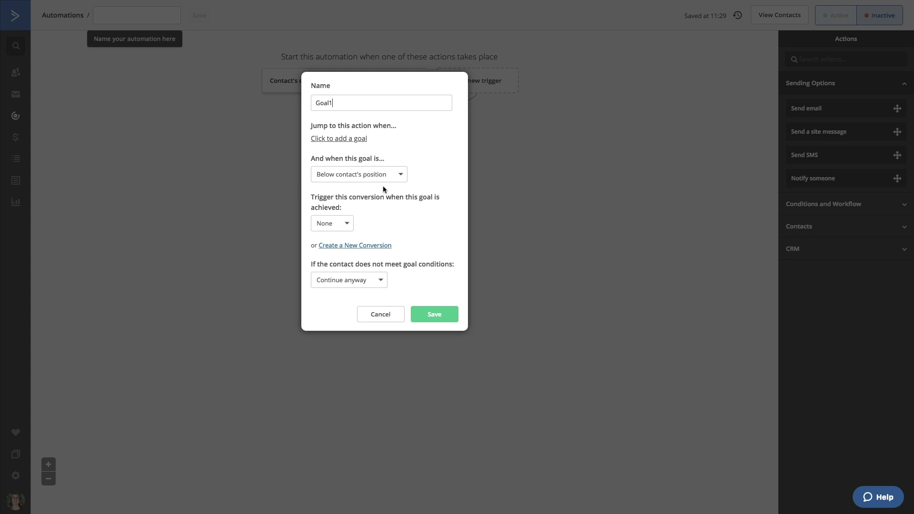
left_click(378, 180)
left_click(397, 150)
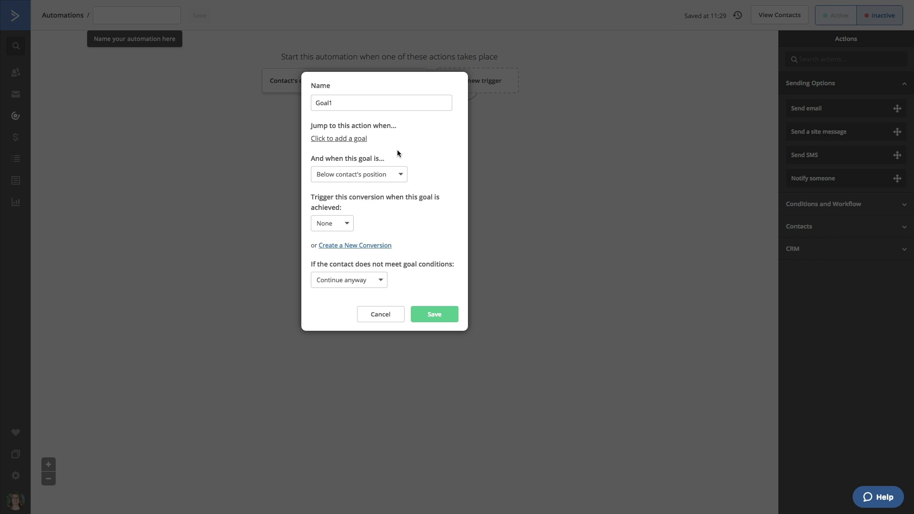
Step: Give Goal1 the condition 'Has opened' any campaign and save it
left_click(349, 142)
left_click(326, 99)
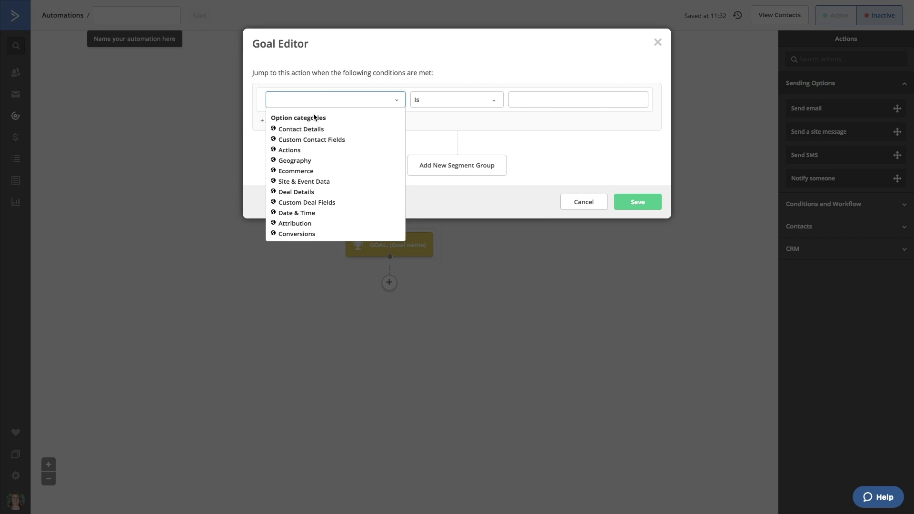
left_click(290, 150)
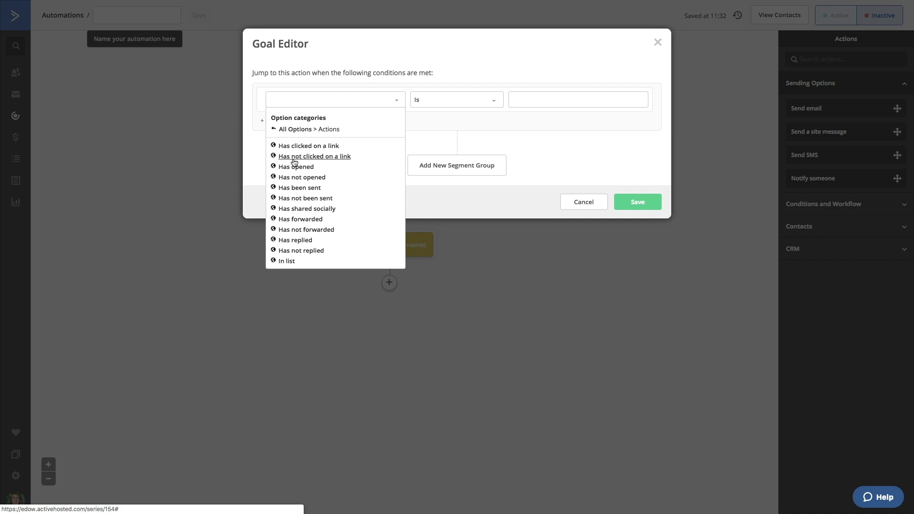
left_click(295, 166)
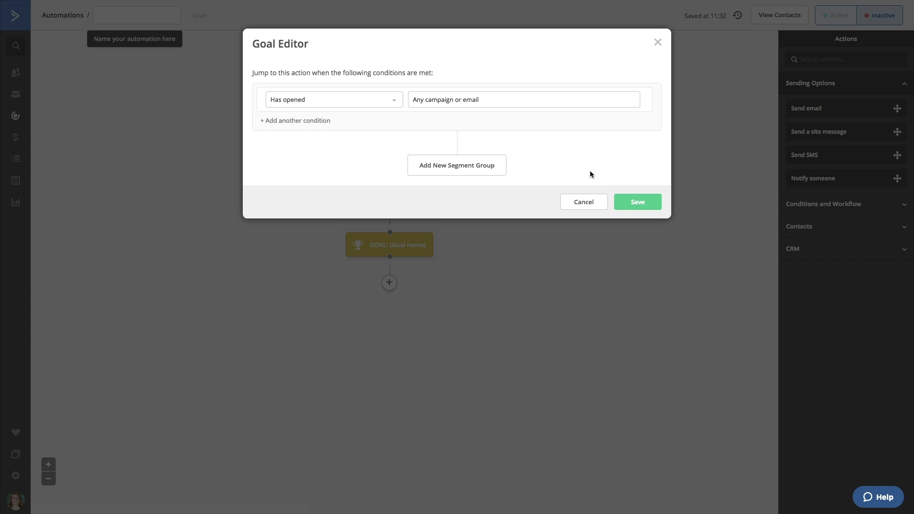
left_click(634, 204)
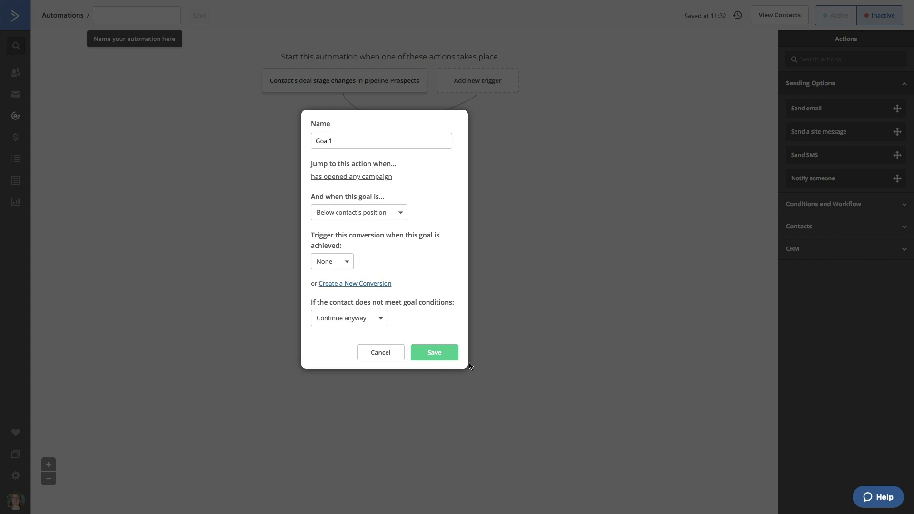
left_click(438, 353)
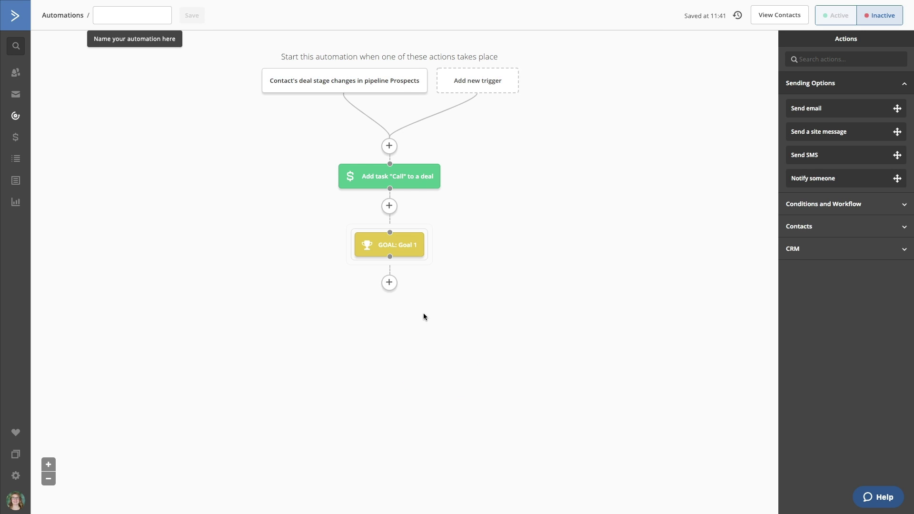
Step: Review Goal1's deal-stage condition, keep 'Continue anyway' for unmet contacts, and save
left_click(402, 247)
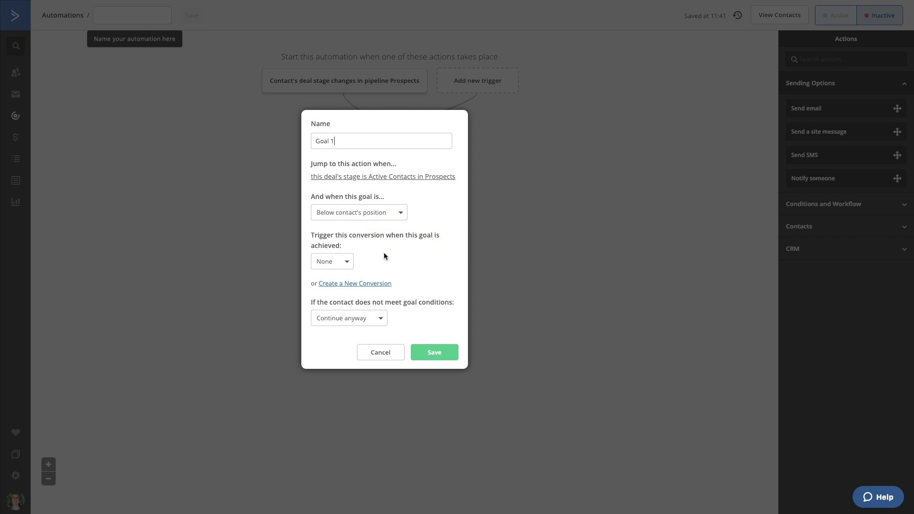
left_click(342, 261)
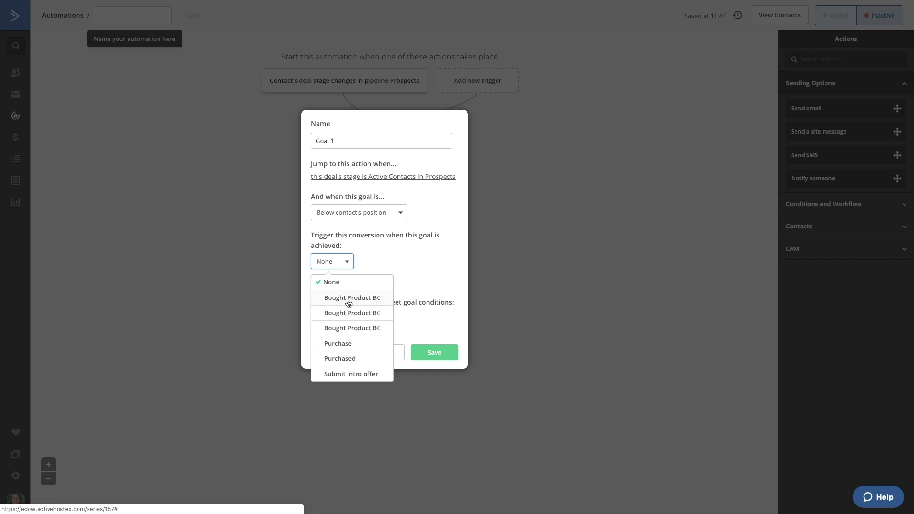
left_click(401, 177)
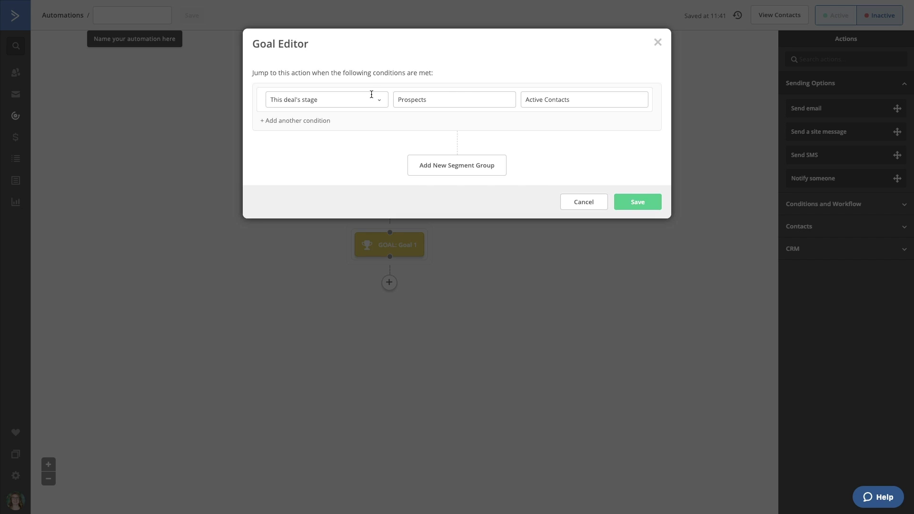
left_click(370, 98)
left_click(498, 75)
left_click(657, 42)
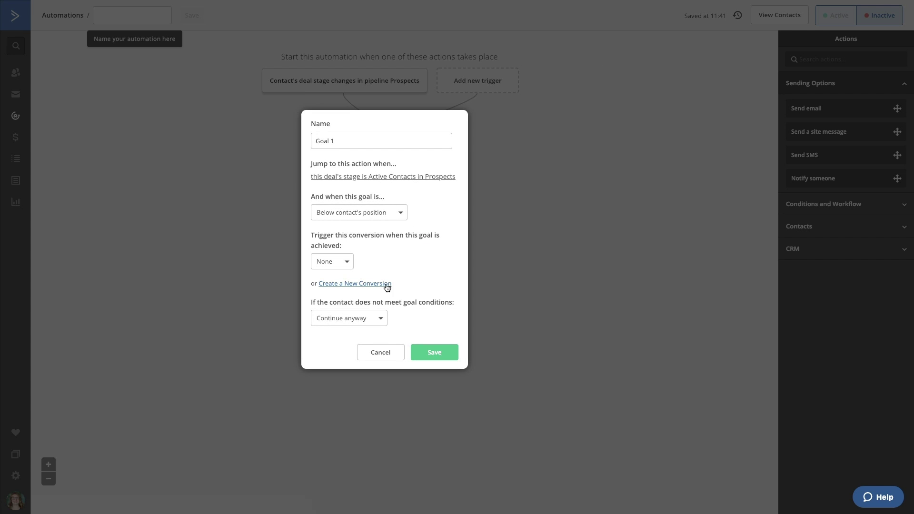
left_click(368, 319)
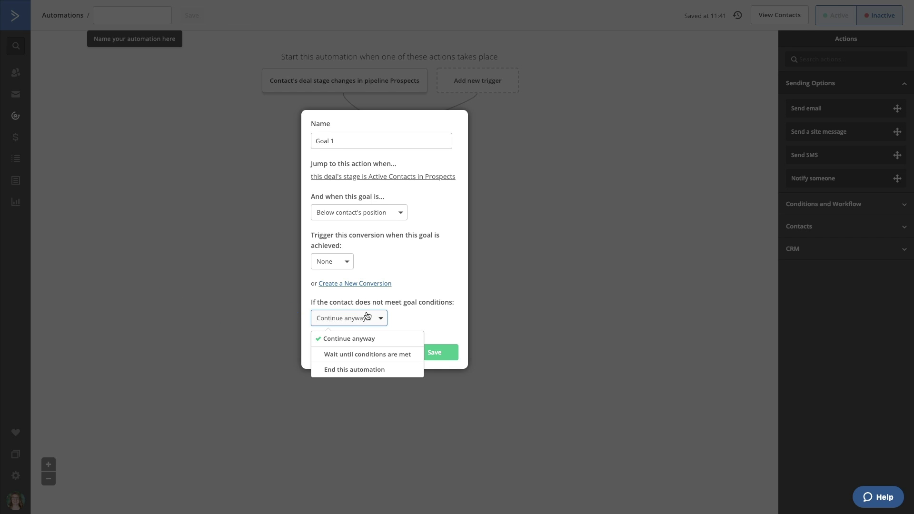
left_click(422, 321)
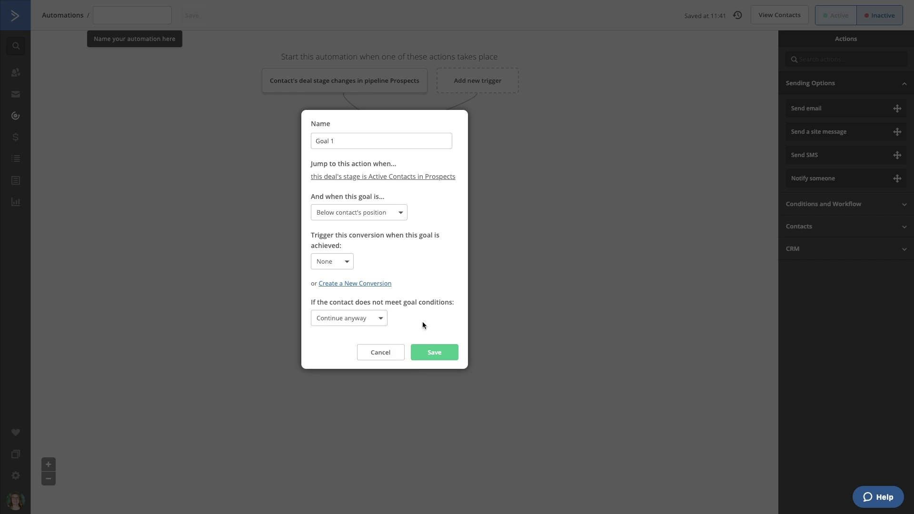
left_click(427, 351)
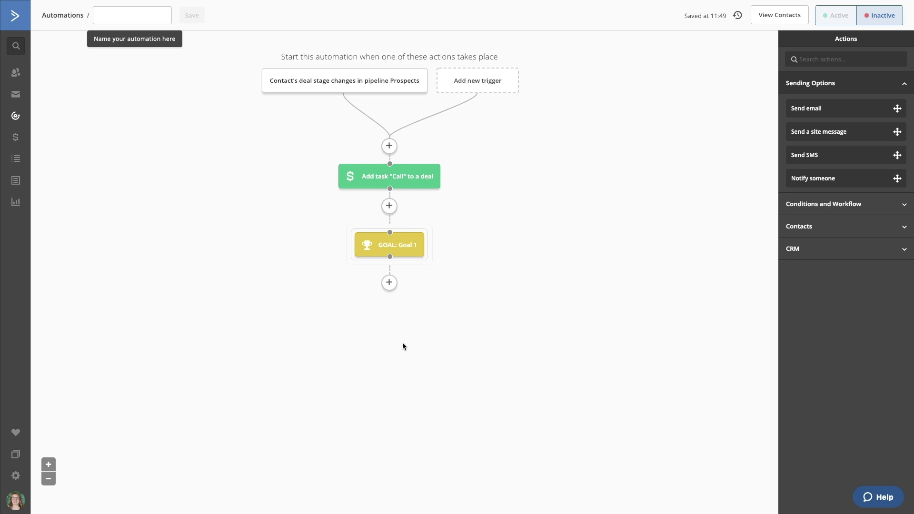
Step: View Goal Report #3 under Reports > Goal Reports
left_click(16, 201)
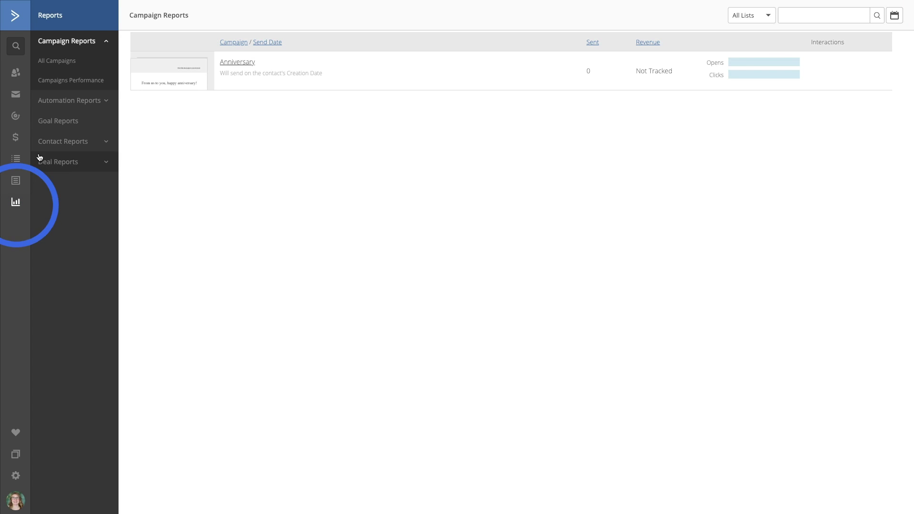
left_click(55, 125)
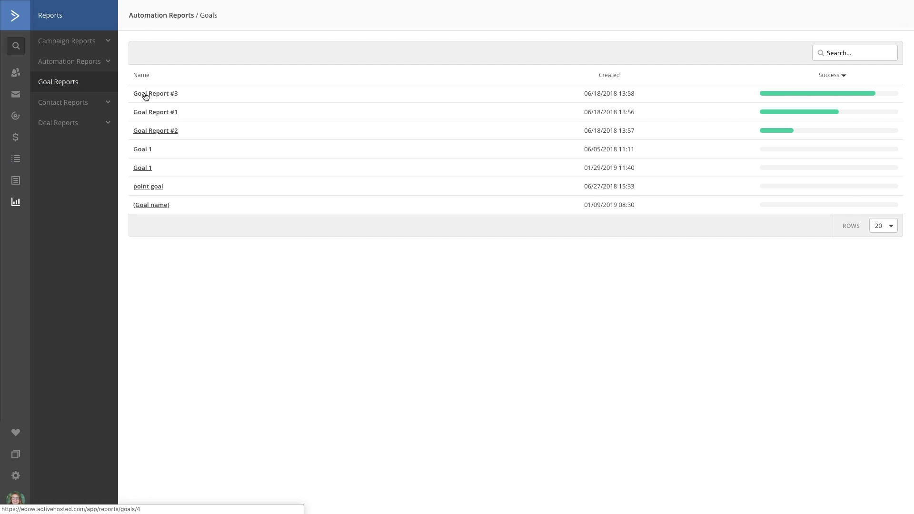
left_click(145, 95)
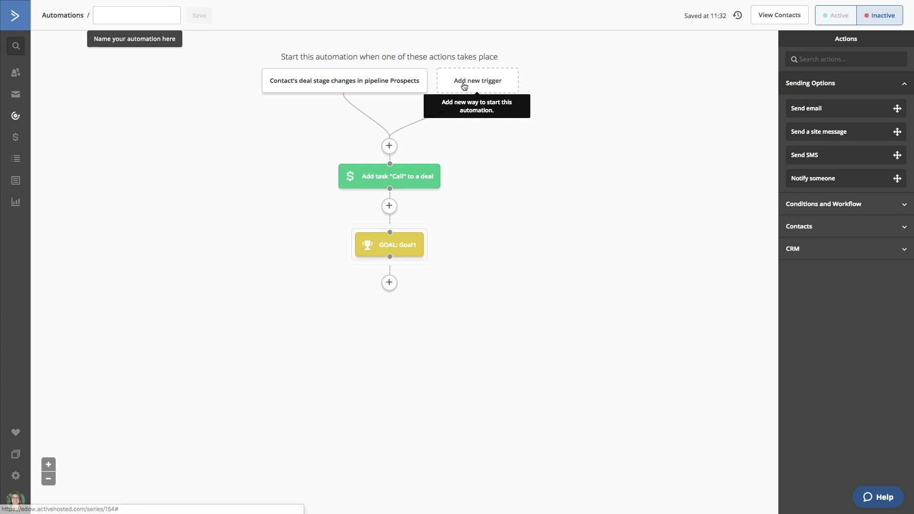
Step: Add an 'Abandons cart' start trigger with Any integration and Any product
left_click(463, 83)
scroll(468, 202, "down", 2)
scroll(467, 201, "down", 2)
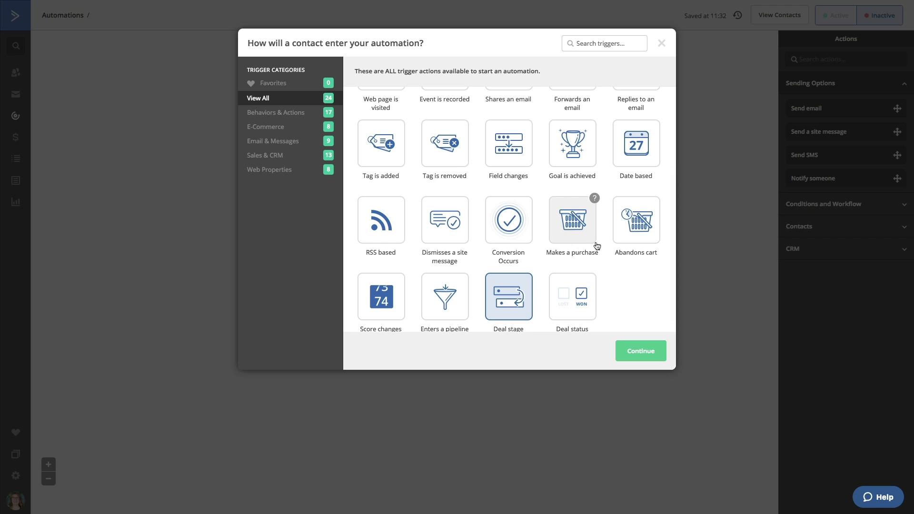
left_click(626, 237)
left_click(633, 356)
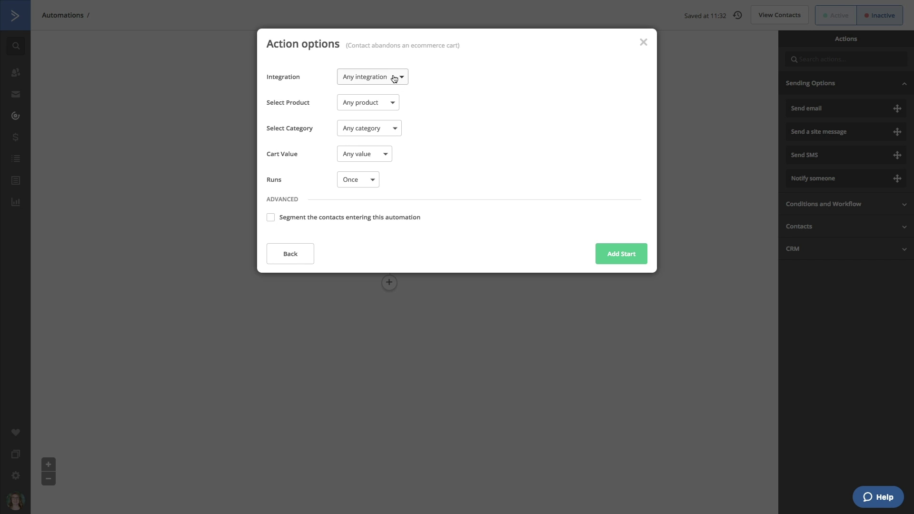
left_click(393, 77)
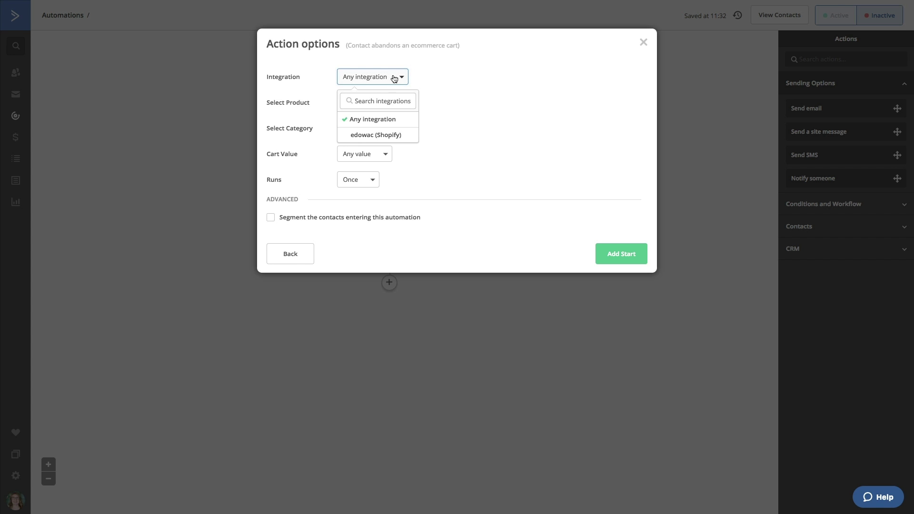
left_click(438, 137)
left_click(379, 104)
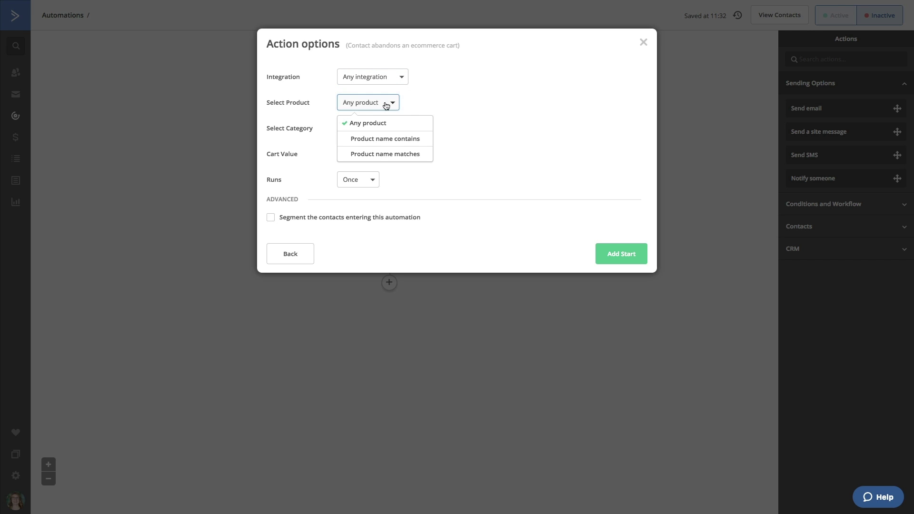
left_click(453, 122)
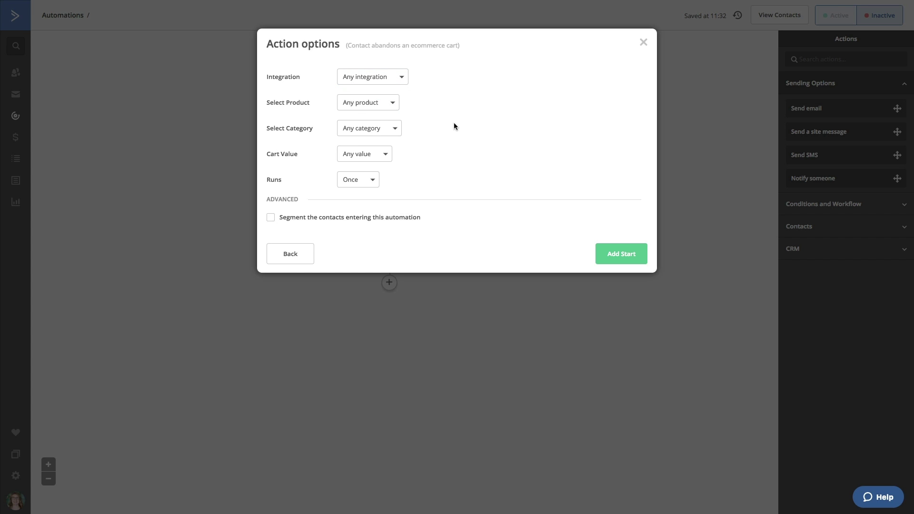
left_click(617, 253)
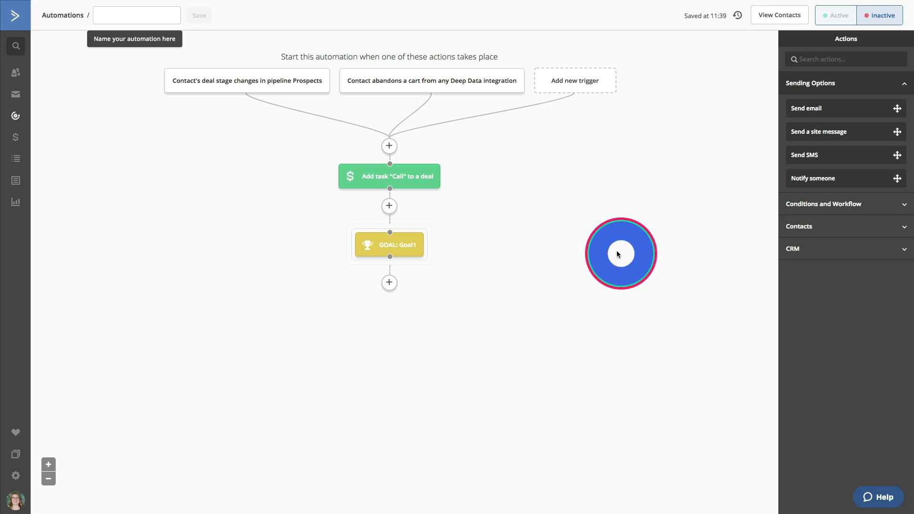
Step: Insert an If/Else step after Goal1 with condition 'Has opened' campaign 'test'
left_click(388, 283)
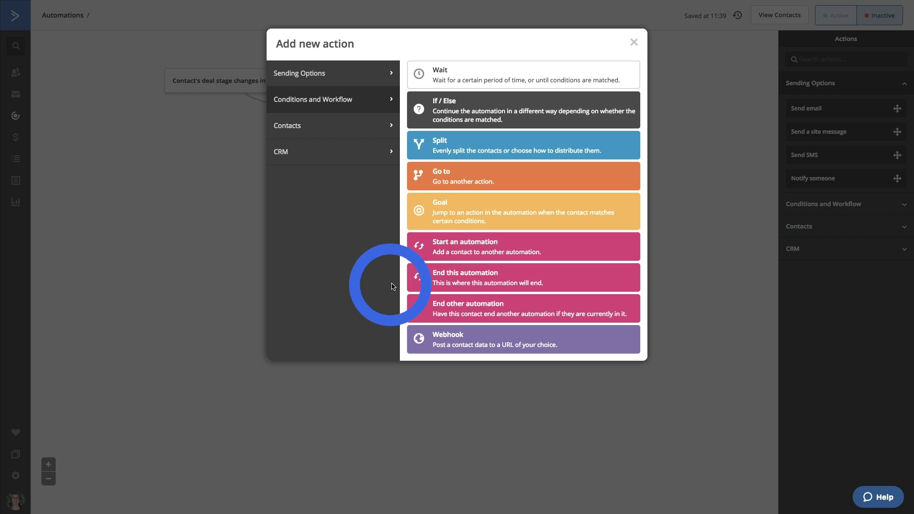
left_click(449, 115)
left_click(395, 90)
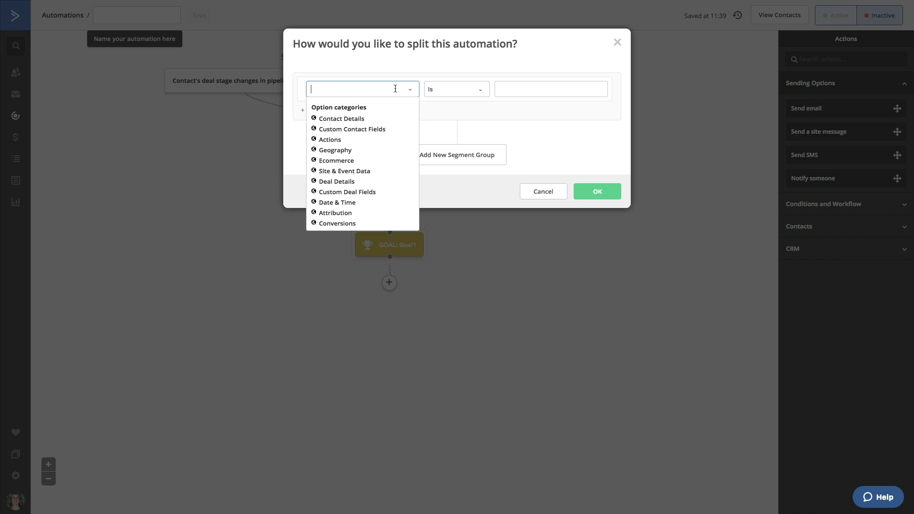
left_click(335, 139)
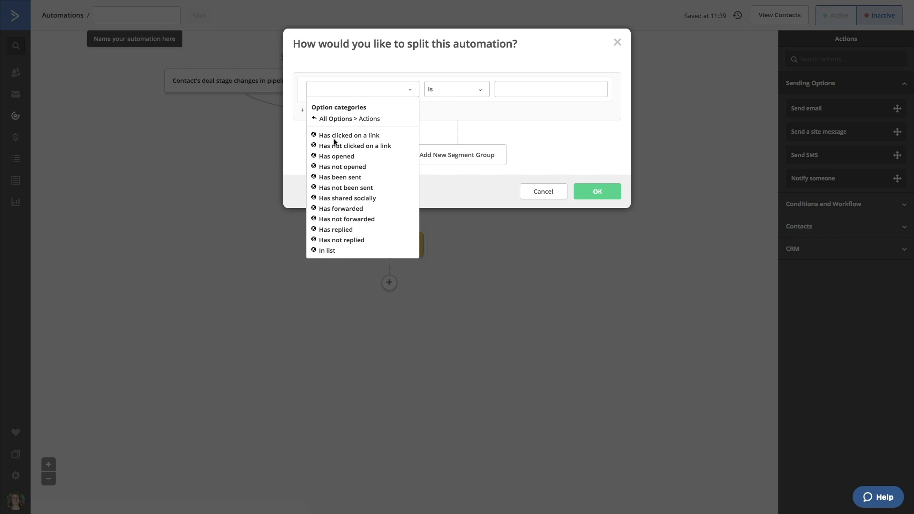
left_click(335, 156)
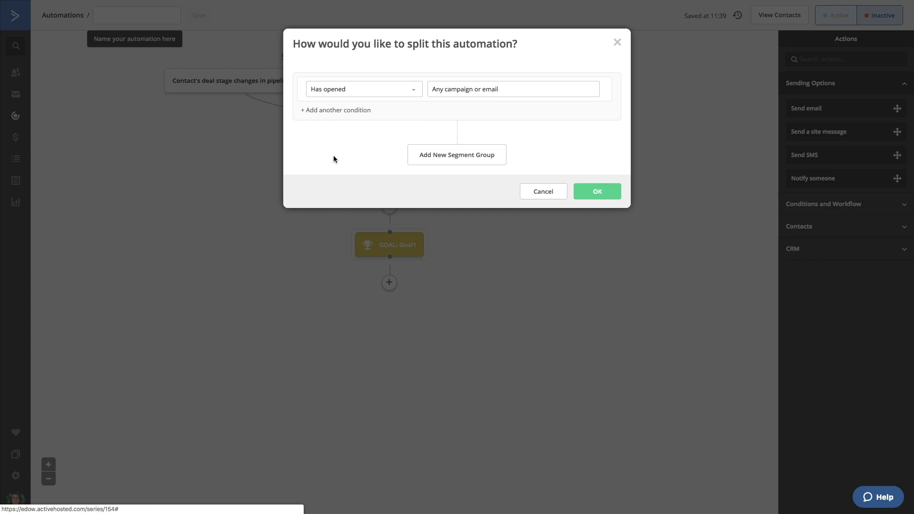
left_click(443, 93)
left_click(442, 115)
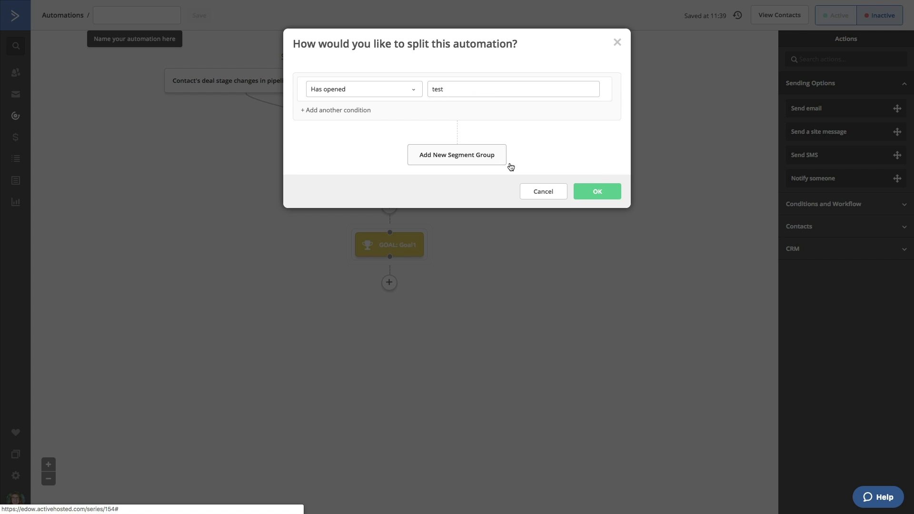
left_click(595, 191)
Step: Browse the sending actions for the No branch and close without adding one
scroll(572, 264, "down", 1)
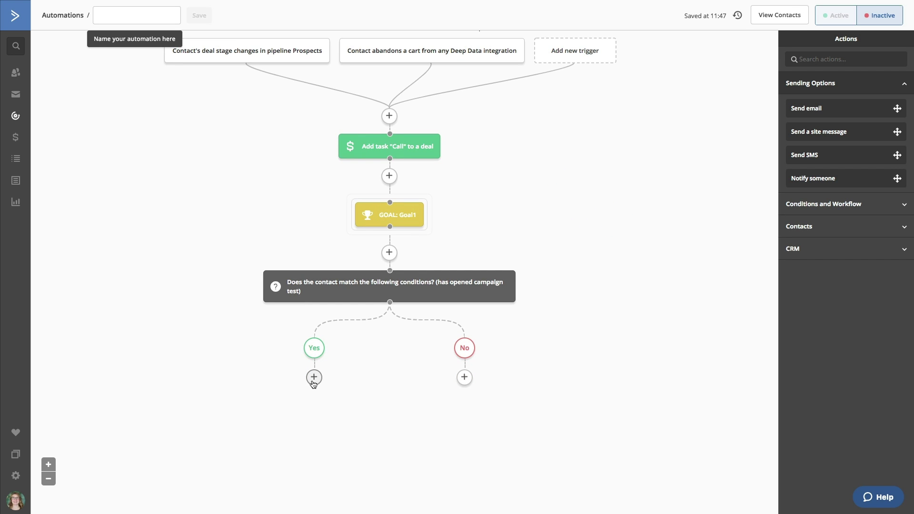
left_click(464, 377)
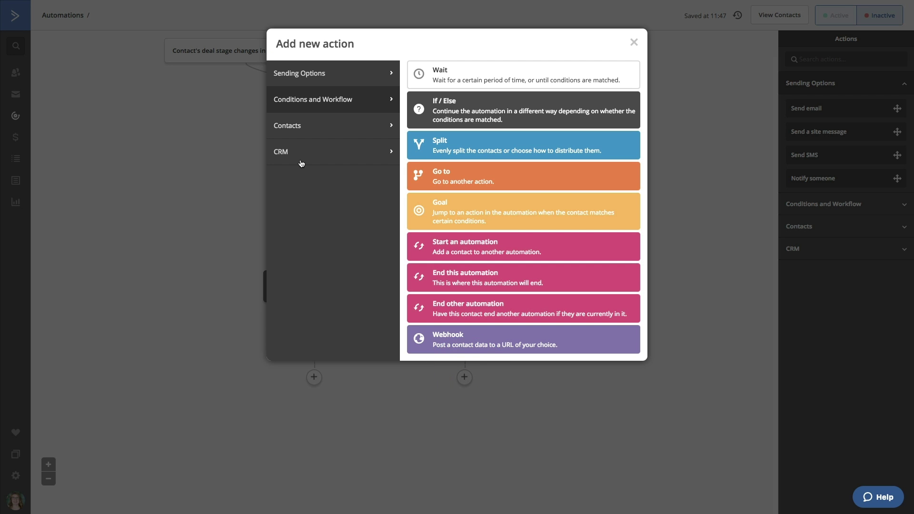
left_click(304, 78)
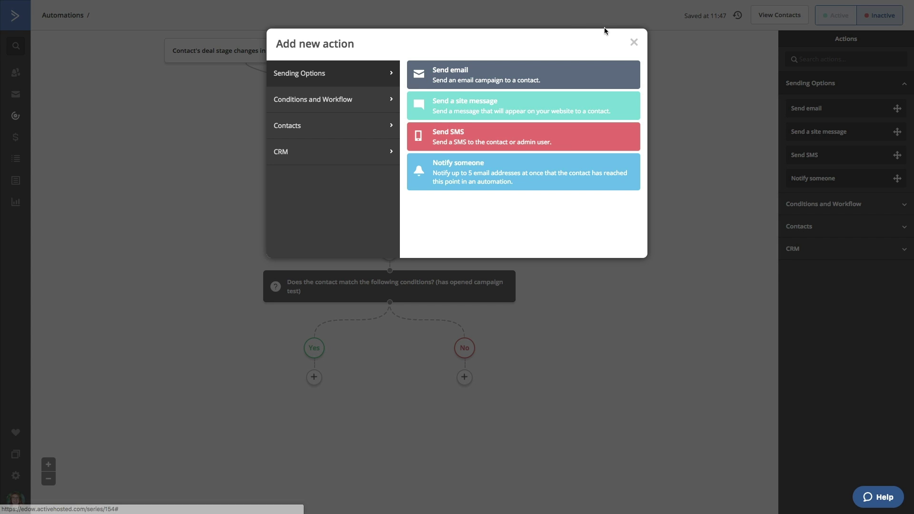
left_click(634, 43)
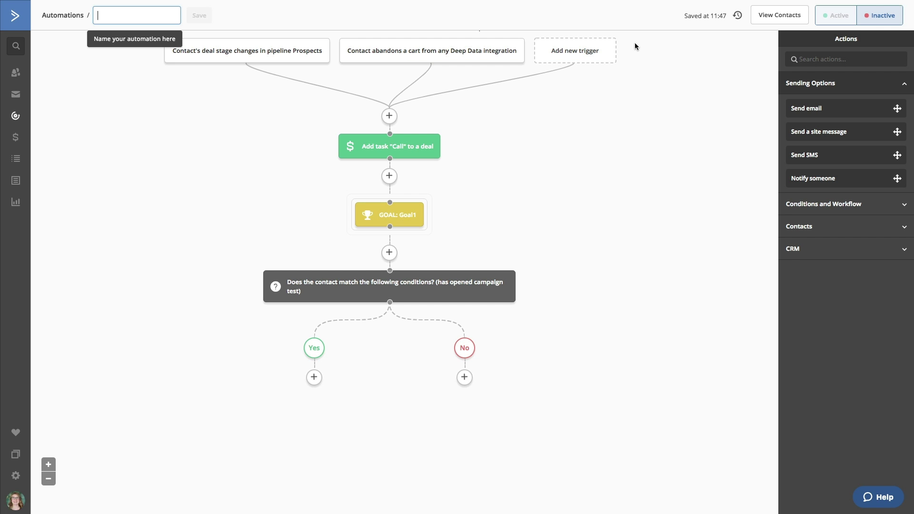